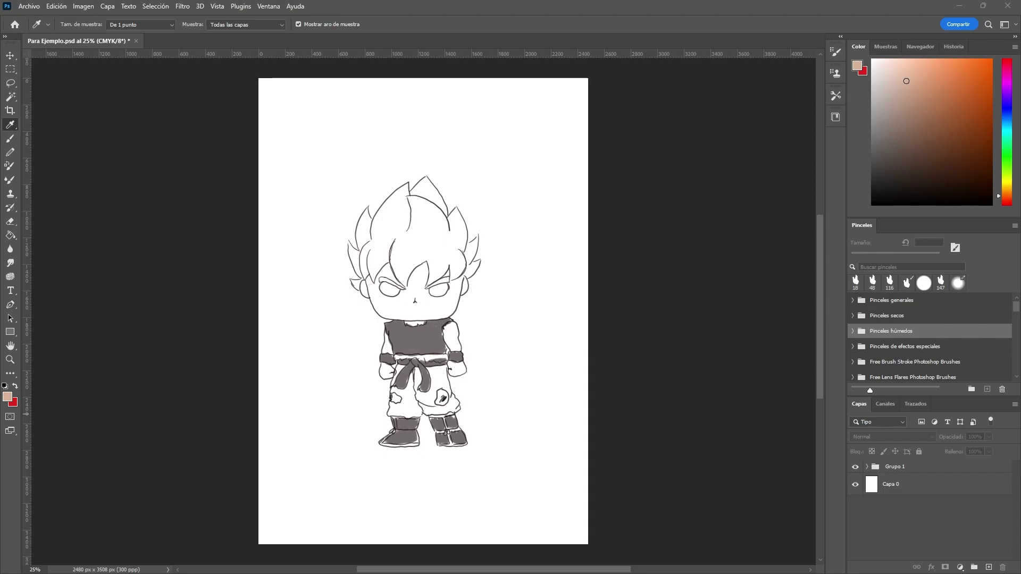
# - Zoom in to 31.6% and pan to centre the chibi Goku figure
pyautogui.scroll(1, 414, 307)
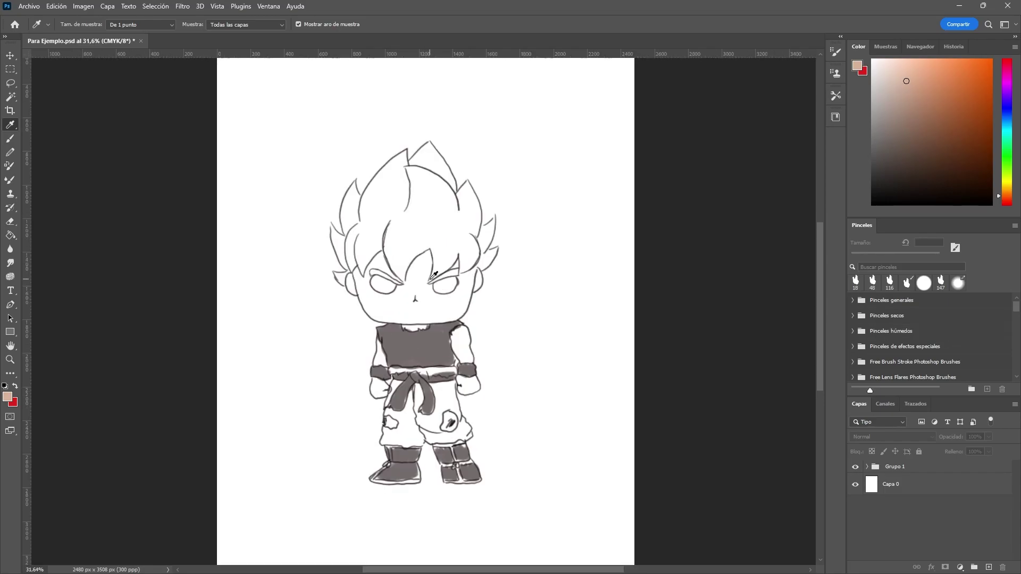
pyautogui.press('a')
pyautogui.moveTo(490, 288); pyautogui.dragTo(467, 265)
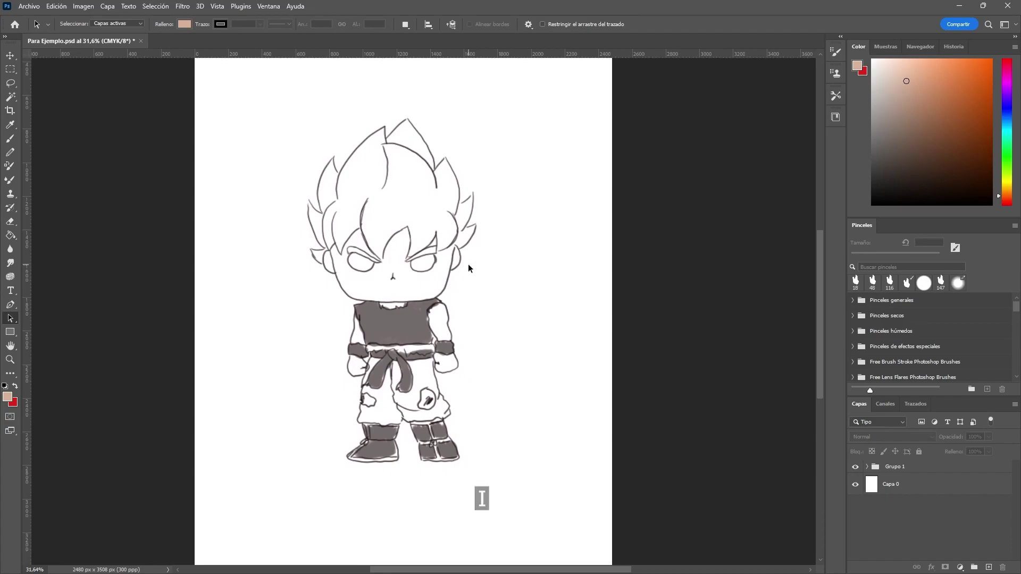
# - Sample the shirt's grey 4d4d4d as both foreground and background colour
pyautogui.press('i')
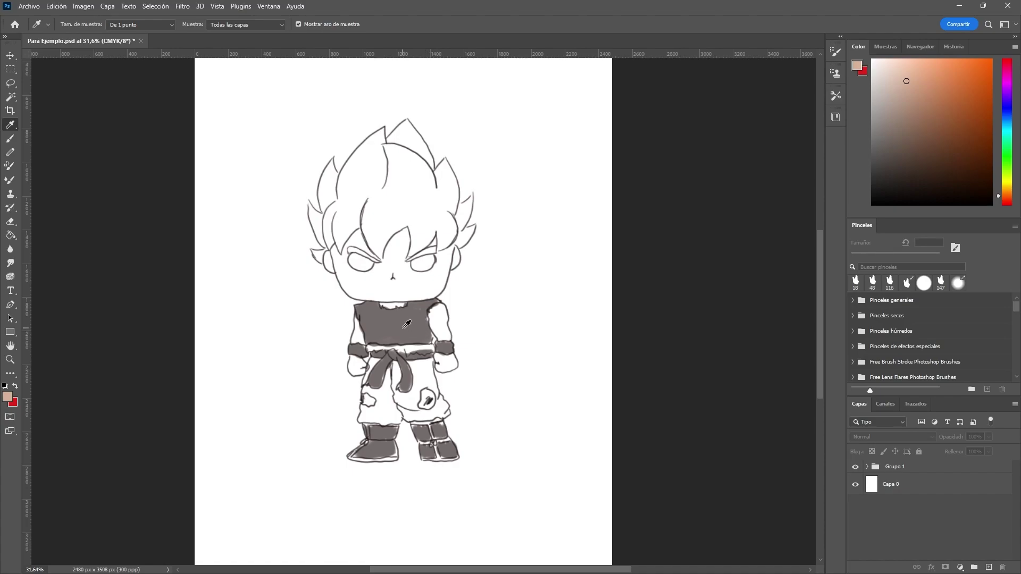
pyautogui.click(403, 332)
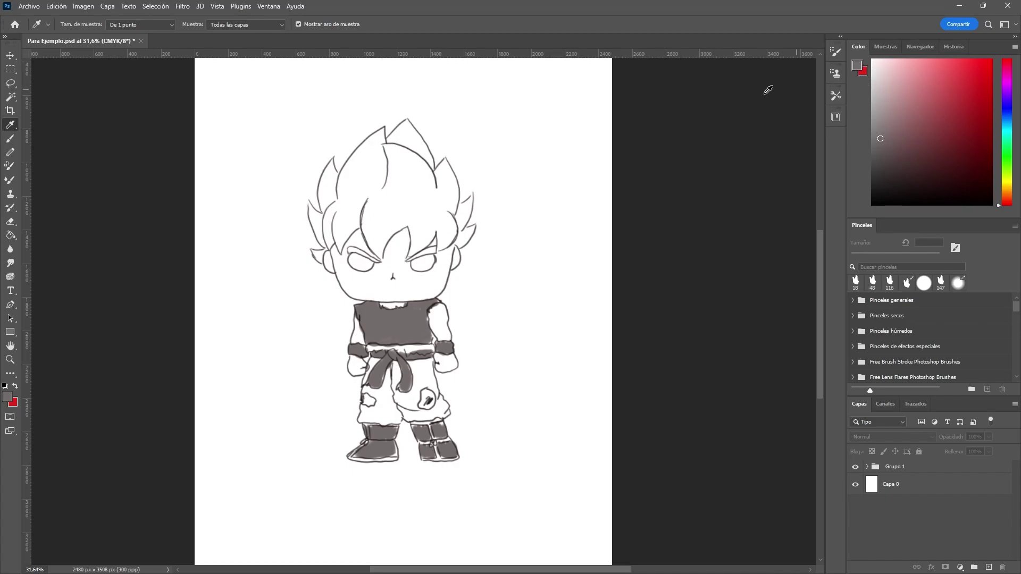
pyautogui.press('alt')
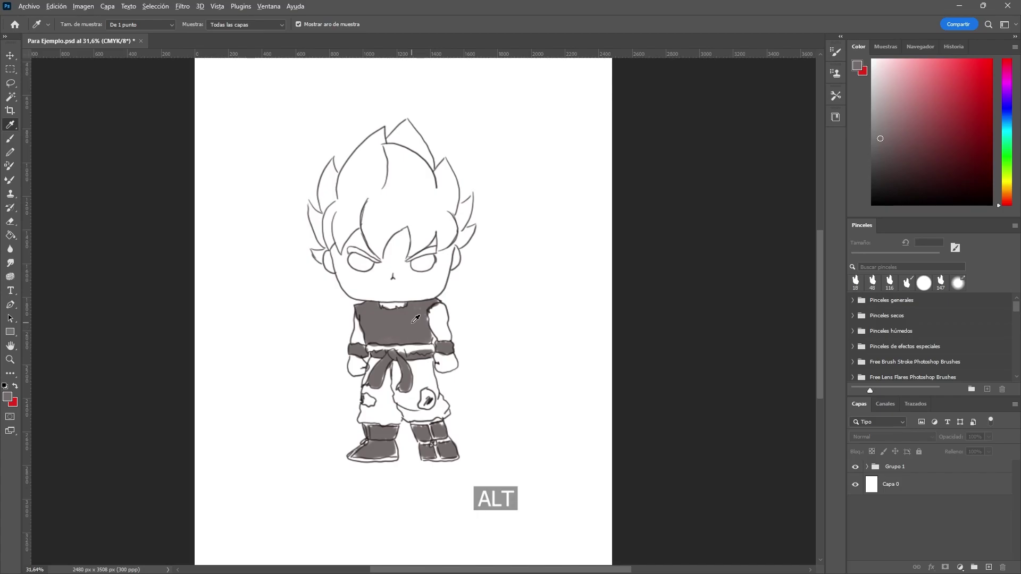
pyautogui.keyDown('alt'); pyautogui.click(411, 323); pyautogui.keyUp('alt')
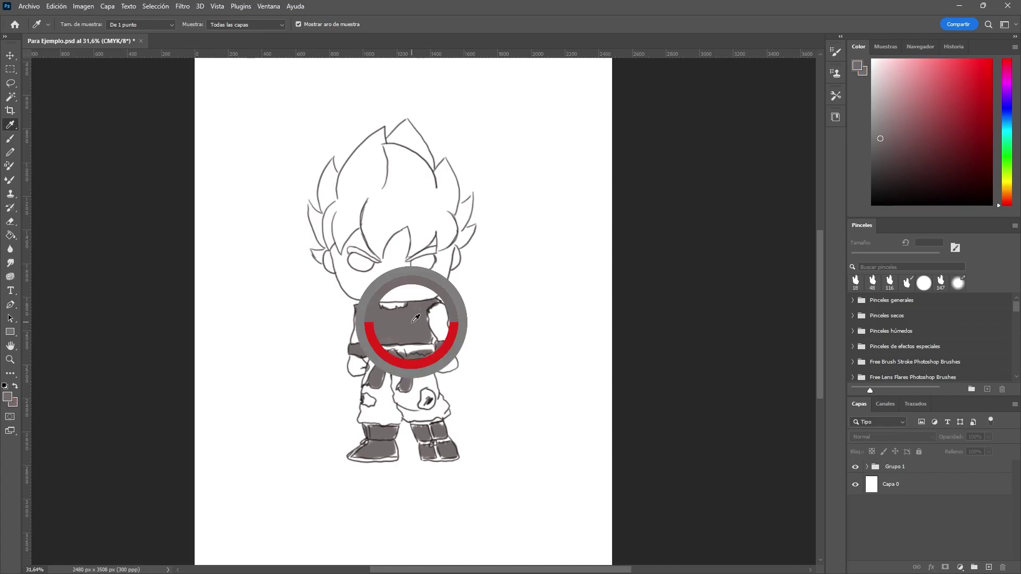
pyautogui.click(857, 63)
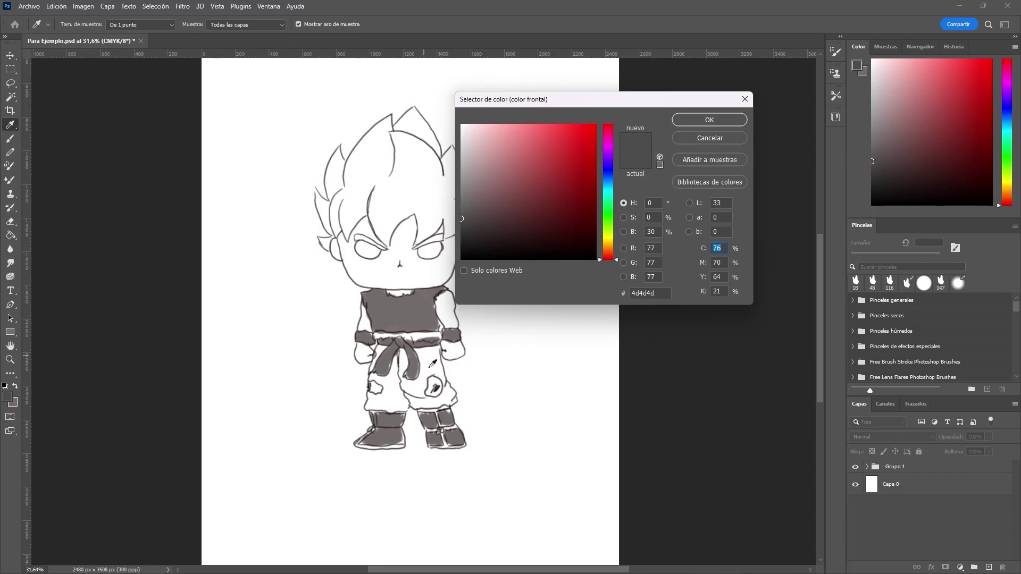
# - In the Color Picker, choose a red and snap it to web-safe cc3333
pyautogui.moveTo(417, 377); pyautogui.dragTo(418, 374)
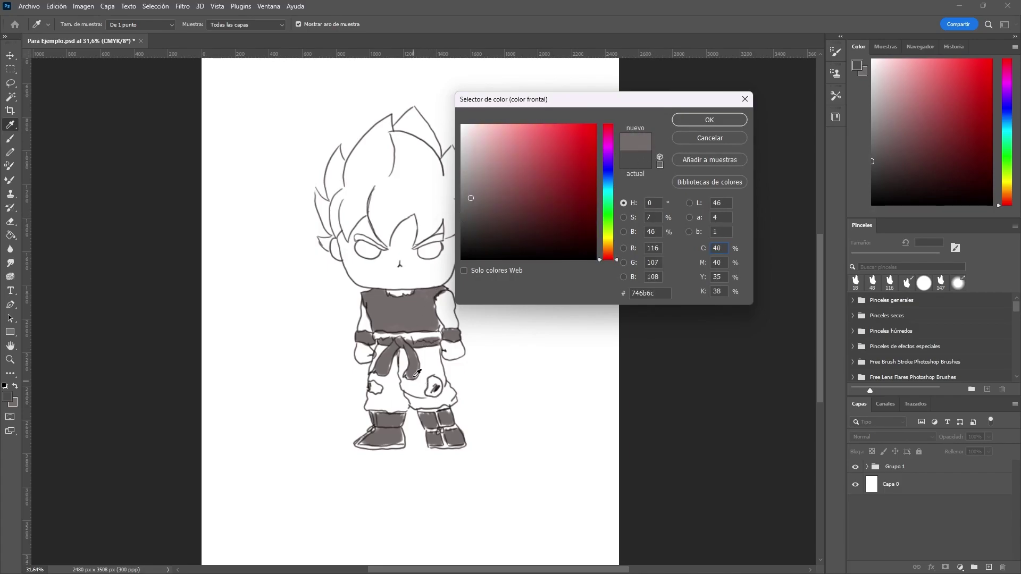
pyautogui.click(473, 200)
pyautogui.click(587, 131)
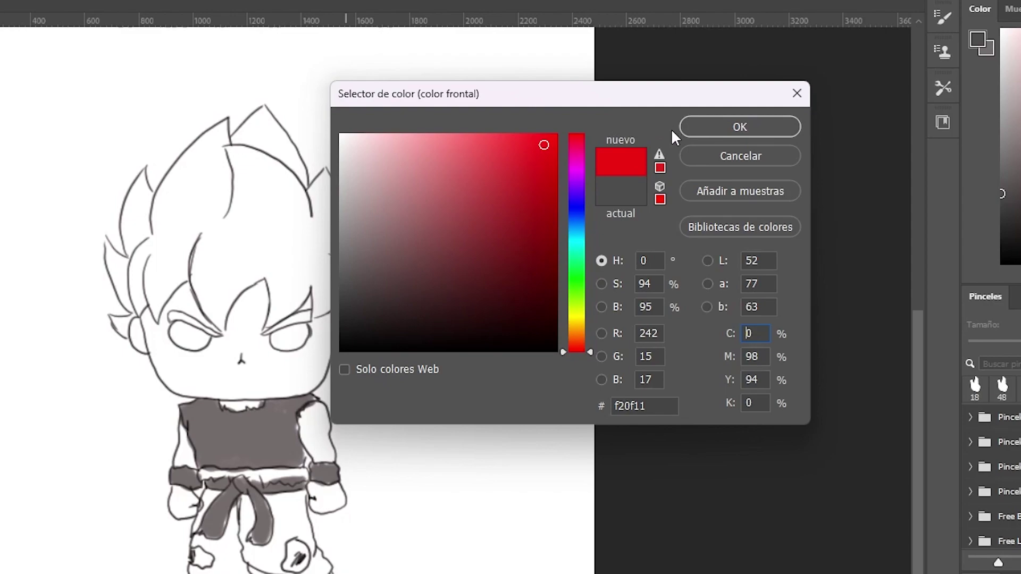
pyautogui.click(662, 155)
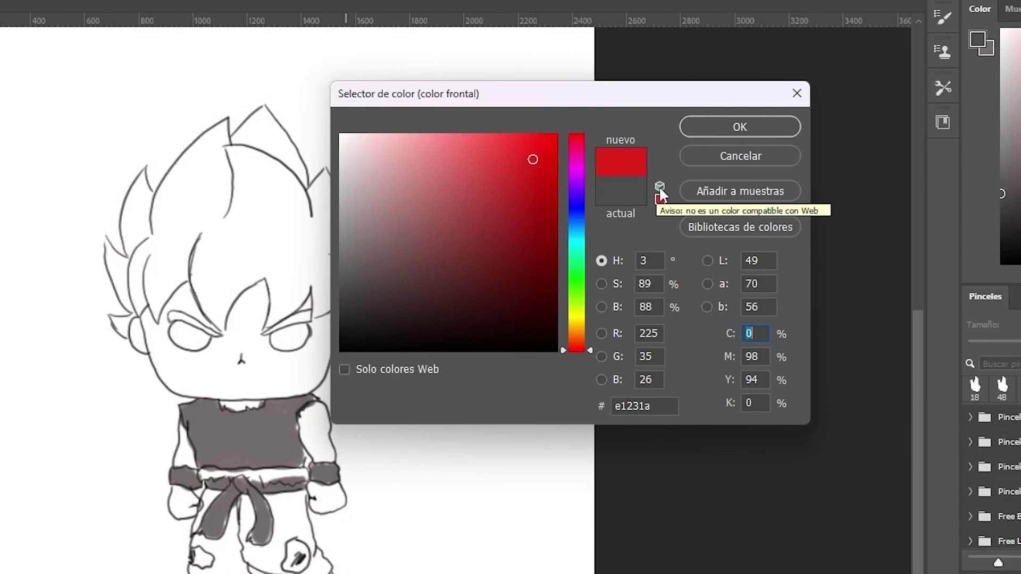
pyautogui.click(659, 186)
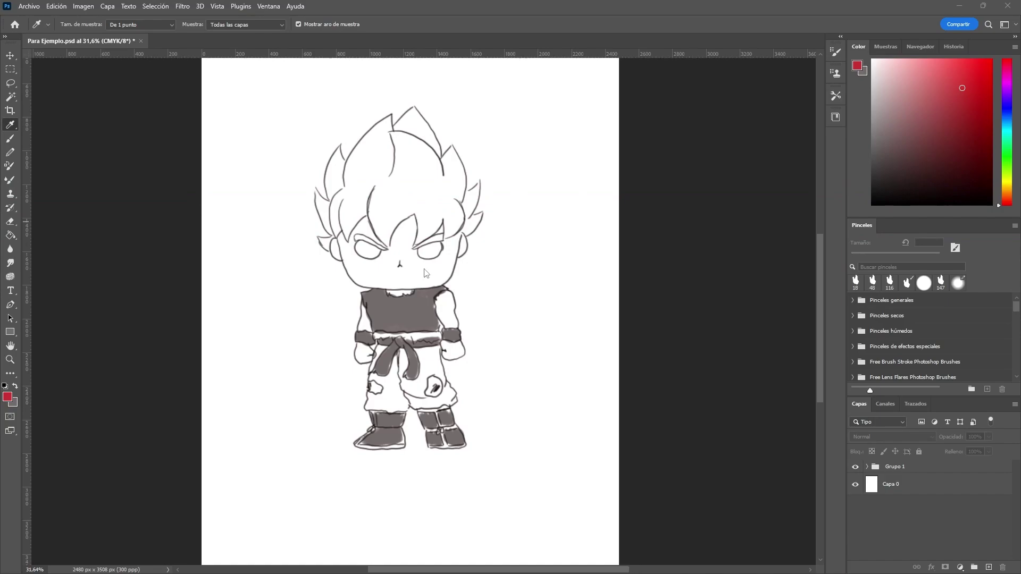
# - Paste the reference photo and scale it up about four times
pyautogui.hotkey('ctrl', 'v')
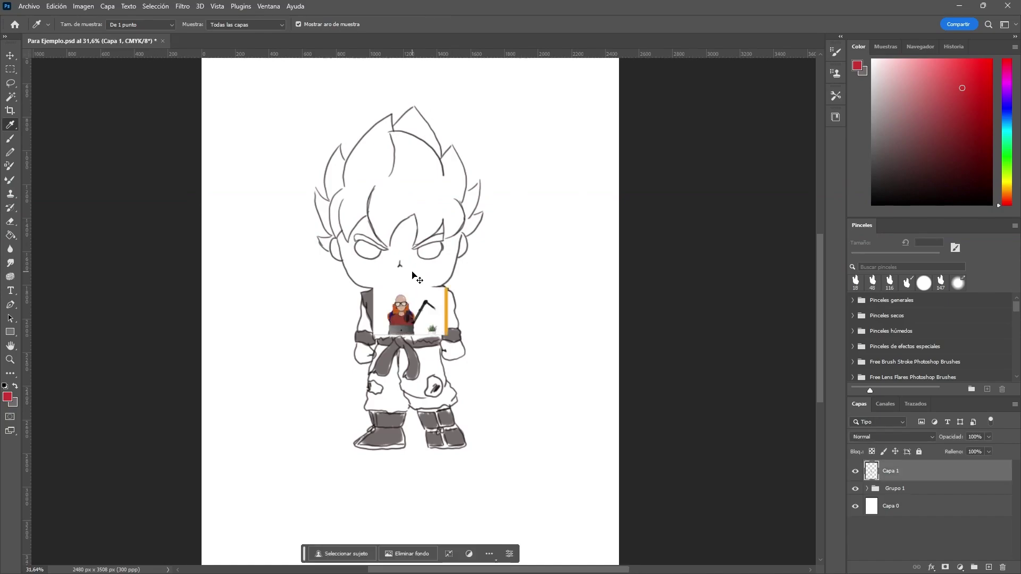
pyautogui.hotkey('ctrl', 't')
pyautogui.moveTo(374, 287); pyautogui.dragTo(131, 131)
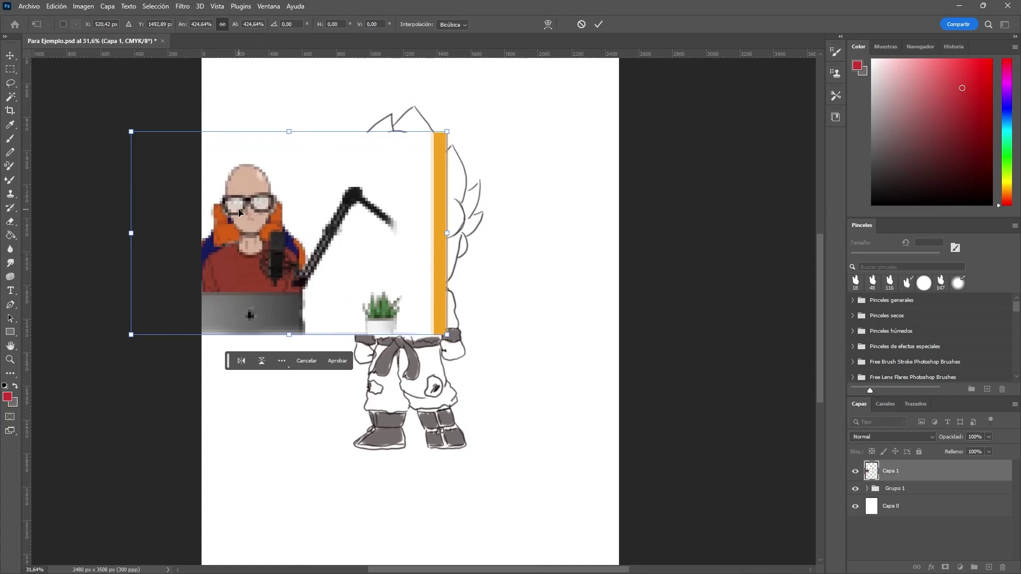
pyautogui.press('Return')
# - Eyedropper the face's skin tone as foreground, discarding a sweater-red trial in the picker
pyautogui.press('i')
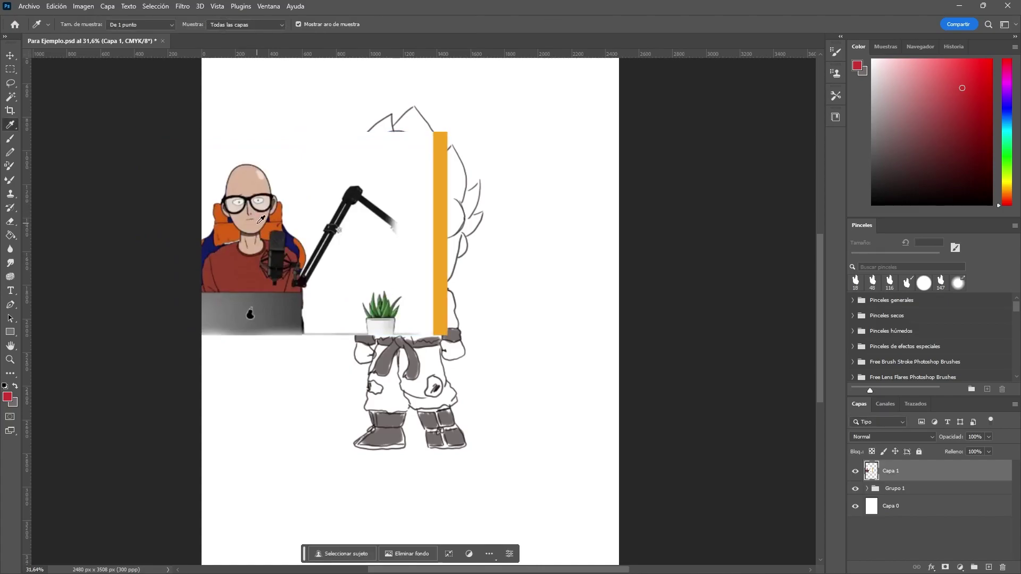
pyautogui.click(259, 222)
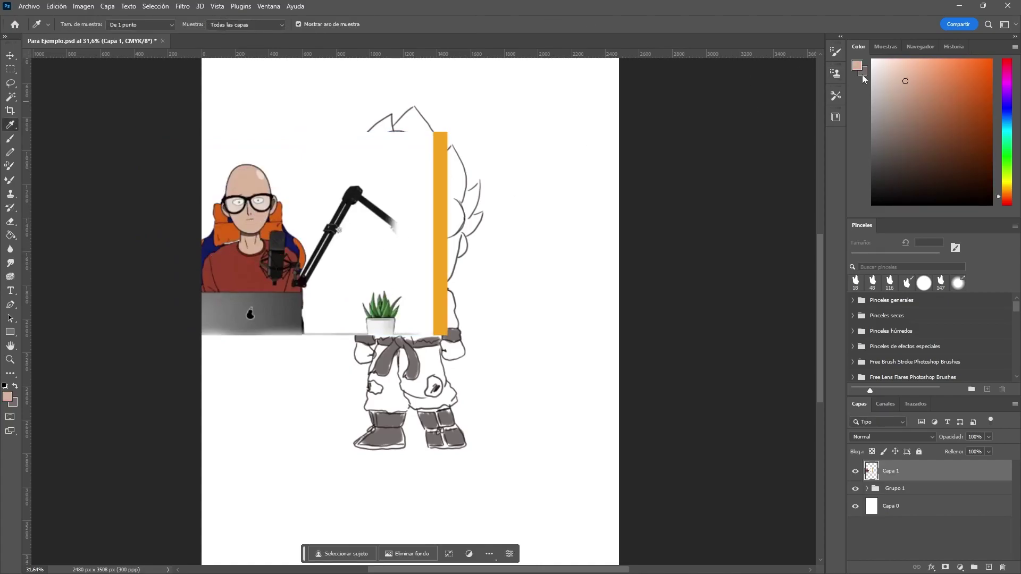
pyautogui.click(857, 67)
pyautogui.click(242, 263)
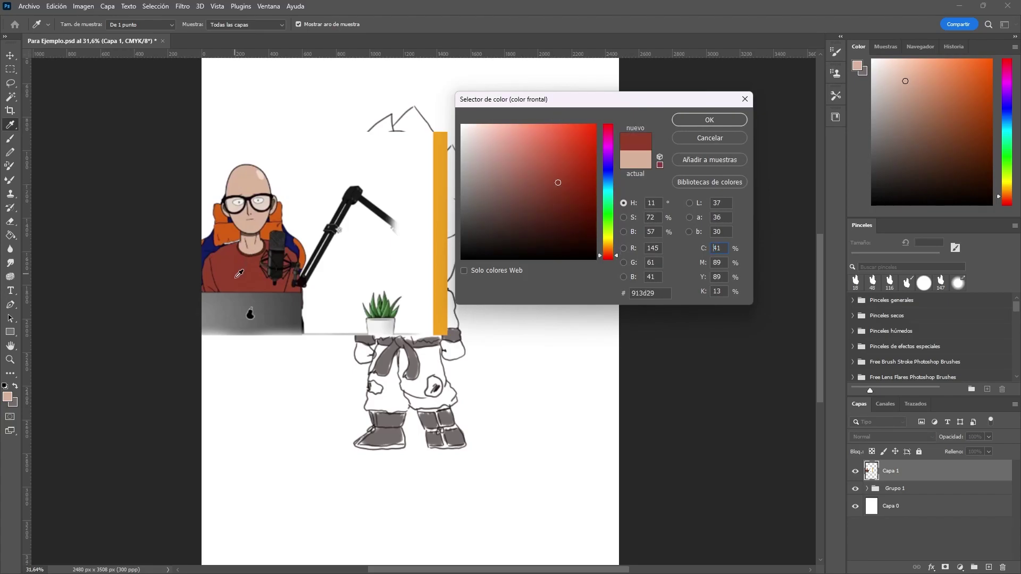
pyautogui.click(690, 141)
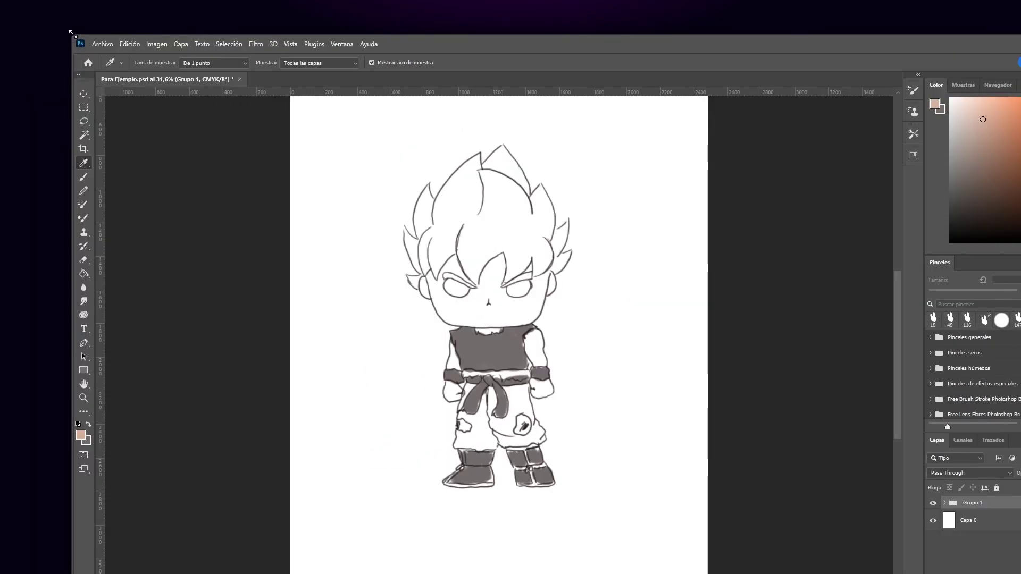
# - Shrink Photoshop beside the website and sample skin tone ddb69d from the character's face
pyautogui.moveTo(73, 33); pyautogui.dragTo(306, 13)
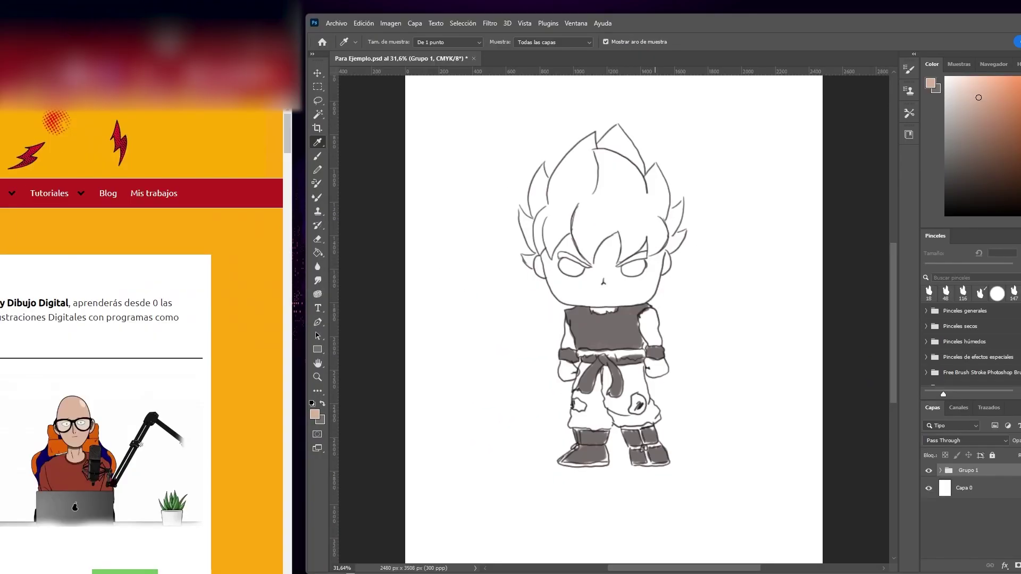
pyautogui.scroll(-1, 179, 287)
pyautogui.scroll(-2, 179, 287)
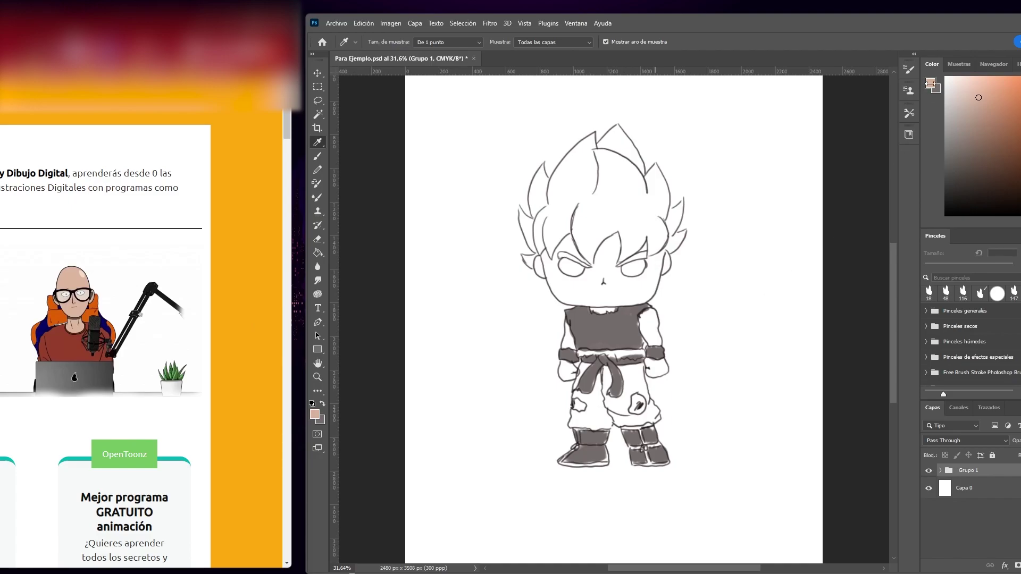
pyautogui.click(930, 83)
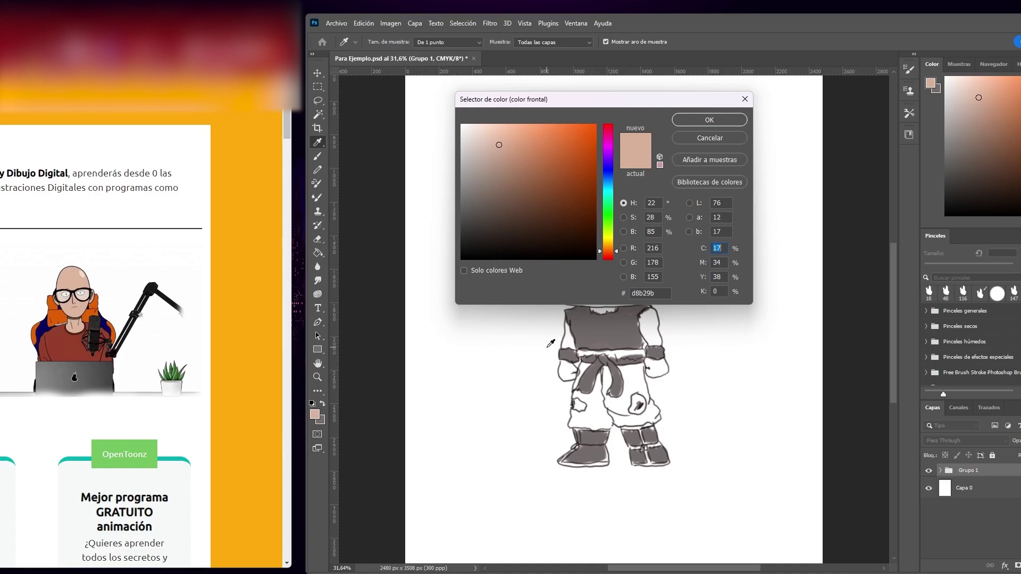
pyautogui.click(548, 346)
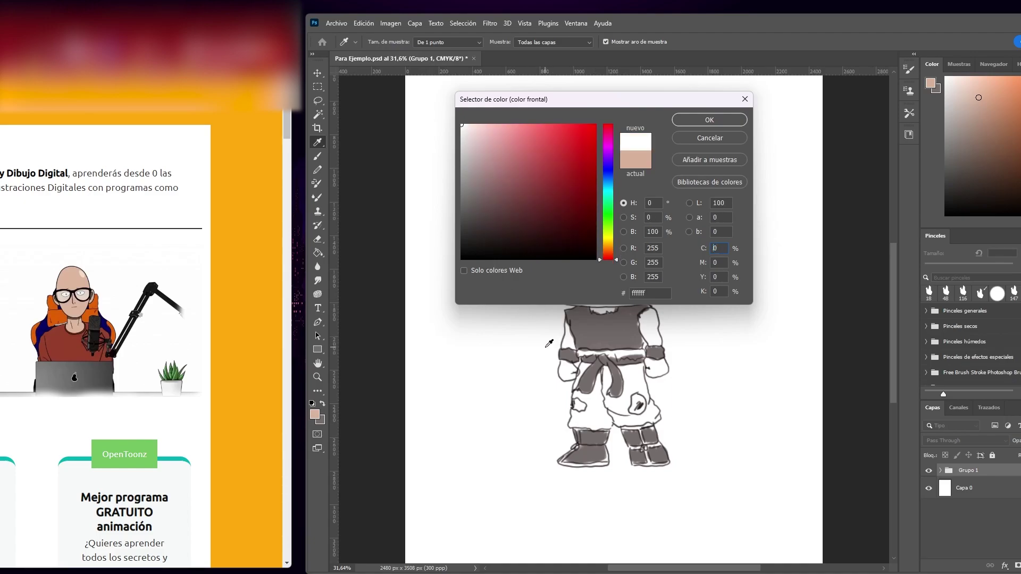
pyautogui.moveTo(467, 341)
pyautogui.mouseDown()
pyautogui.moveTo(304, 321)
pyautogui.moveTo(82, 343)
pyautogui.mouseUp()
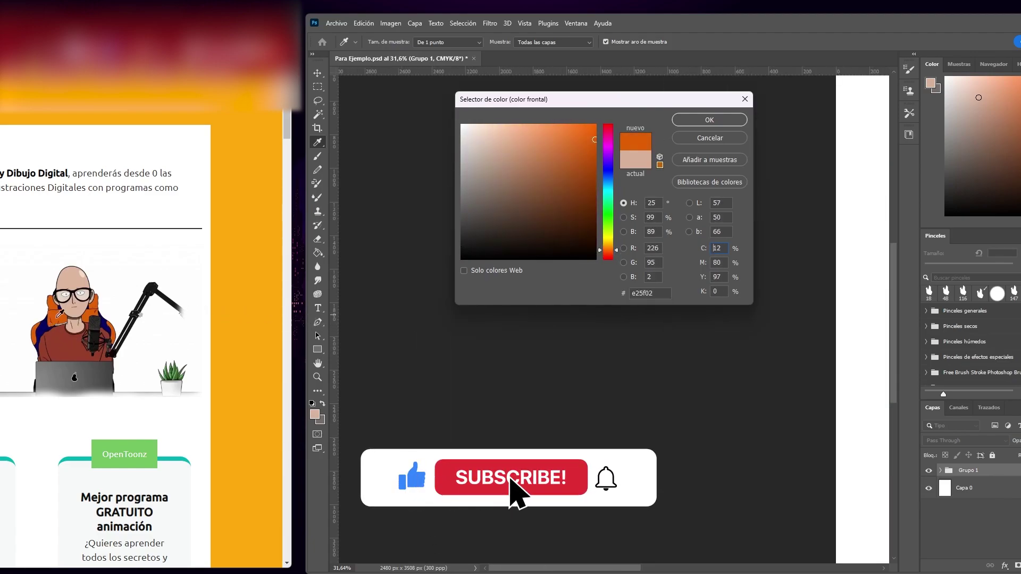
pyautogui.moveTo(82, 343); pyautogui.dragTo(73, 279)
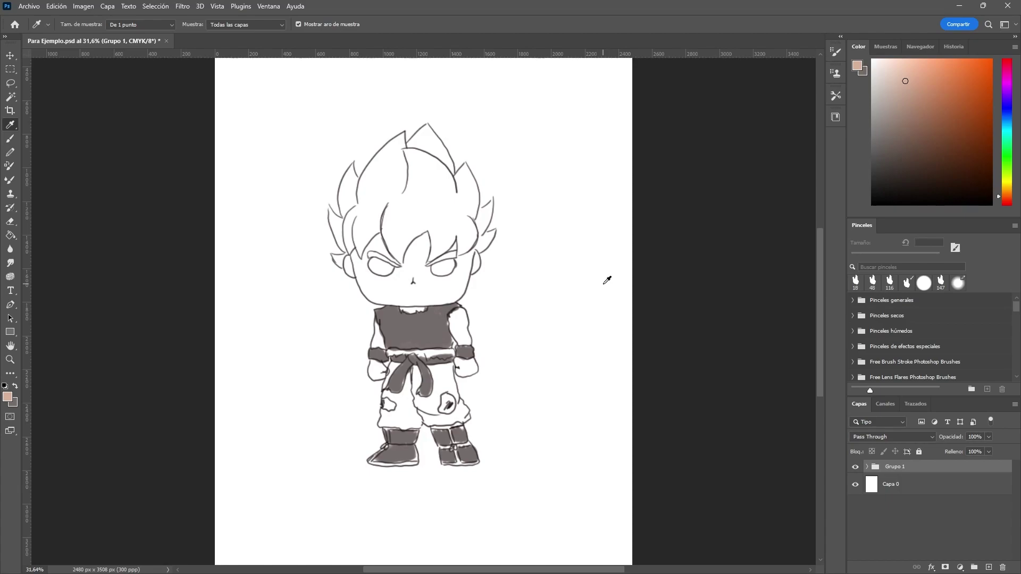
# - Enter the dark brown hex 6a3313 in the foreground Color Picker
pyautogui.click(858, 66)
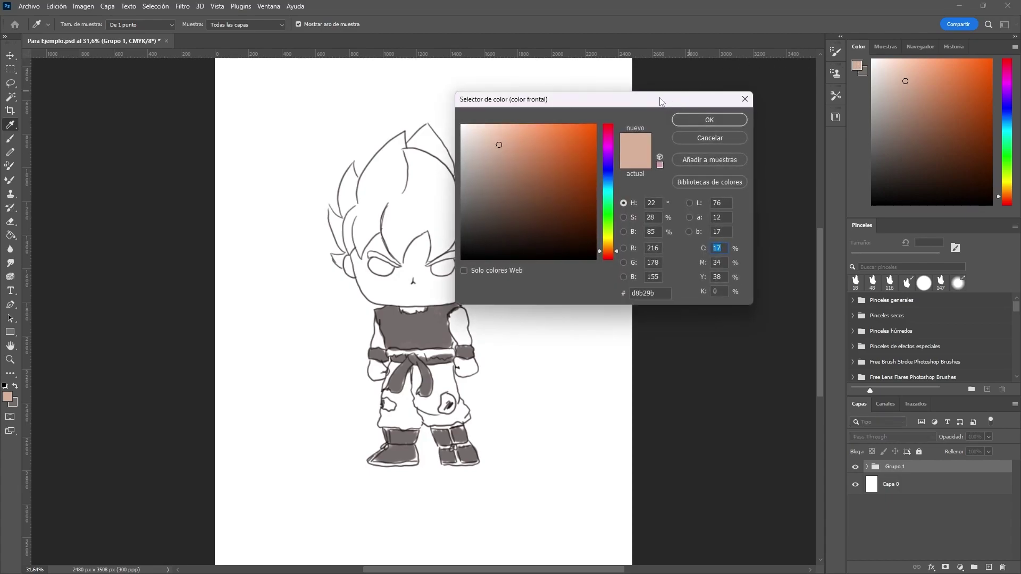
pyautogui.moveTo(620, 105); pyautogui.dragTo(559, 89)
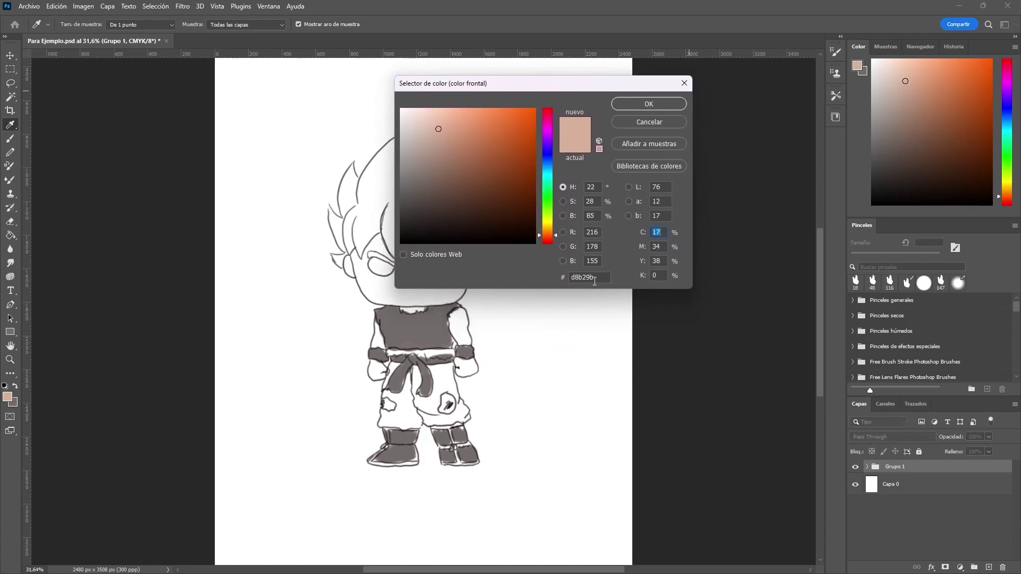
pyautogui.click(569, 275)
pyautogui.write('723b1a632f10')
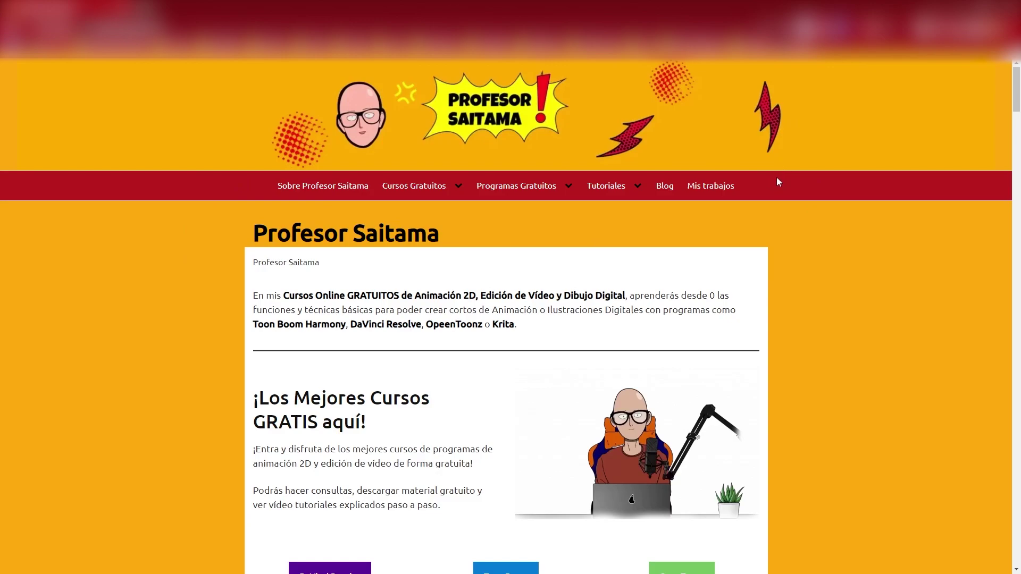
# - Inspect the site's red header in DevTools to reveal background-color #ba1d1d
pyautogui.press('F12')
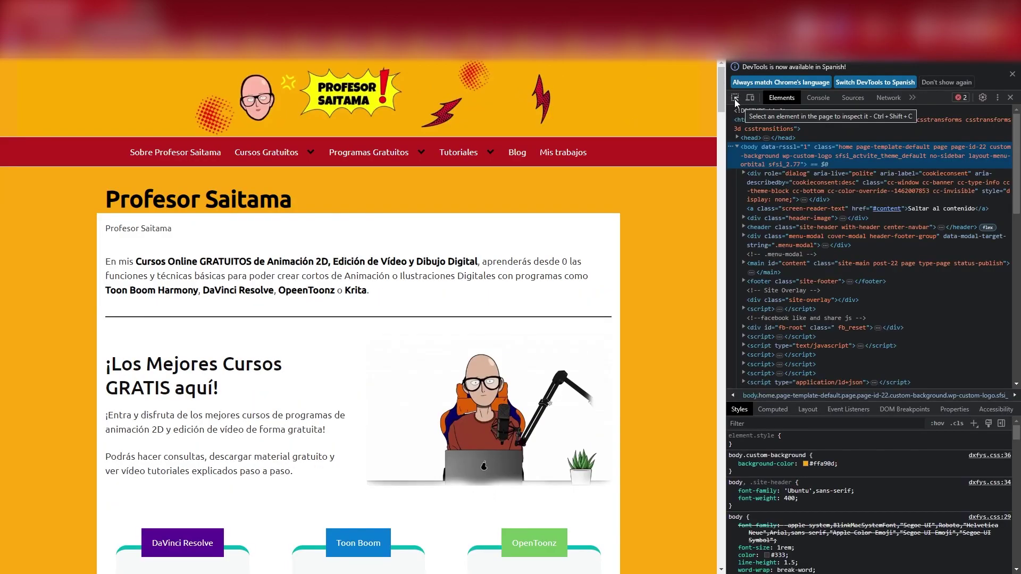
pyautogui.click(735, 97)
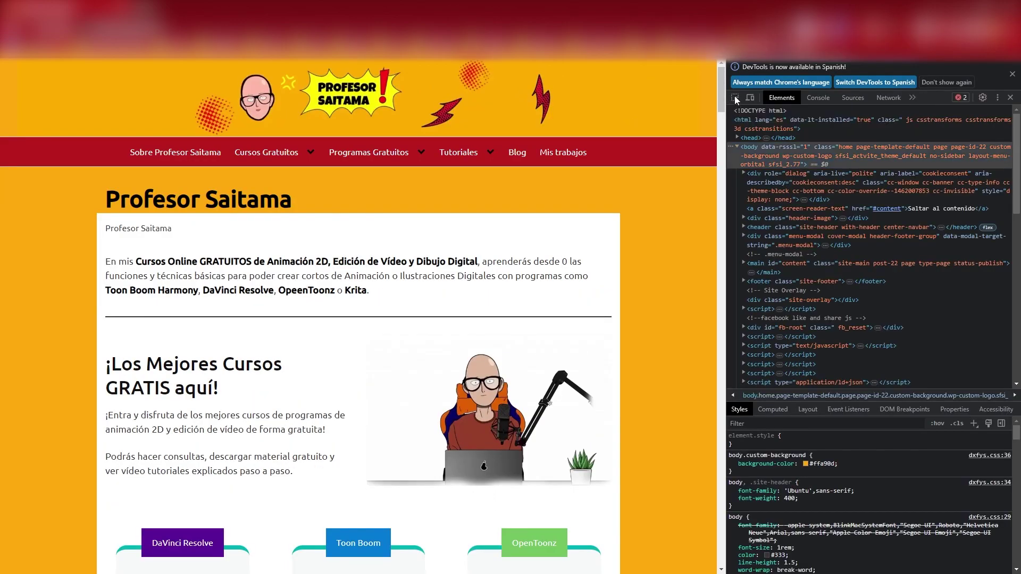
pyautogui.click(735, 97)
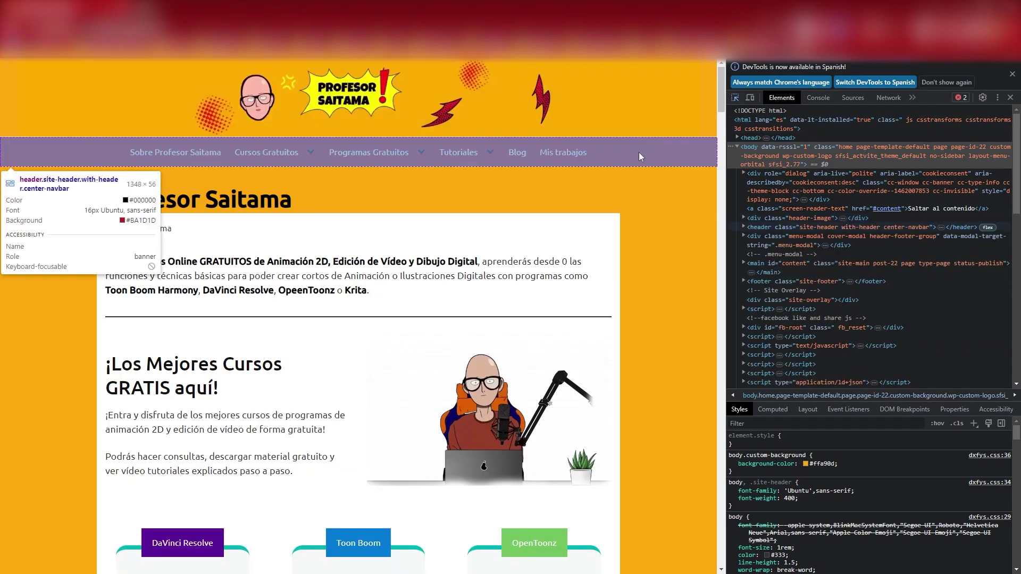
pyautogui.click(639, 156)
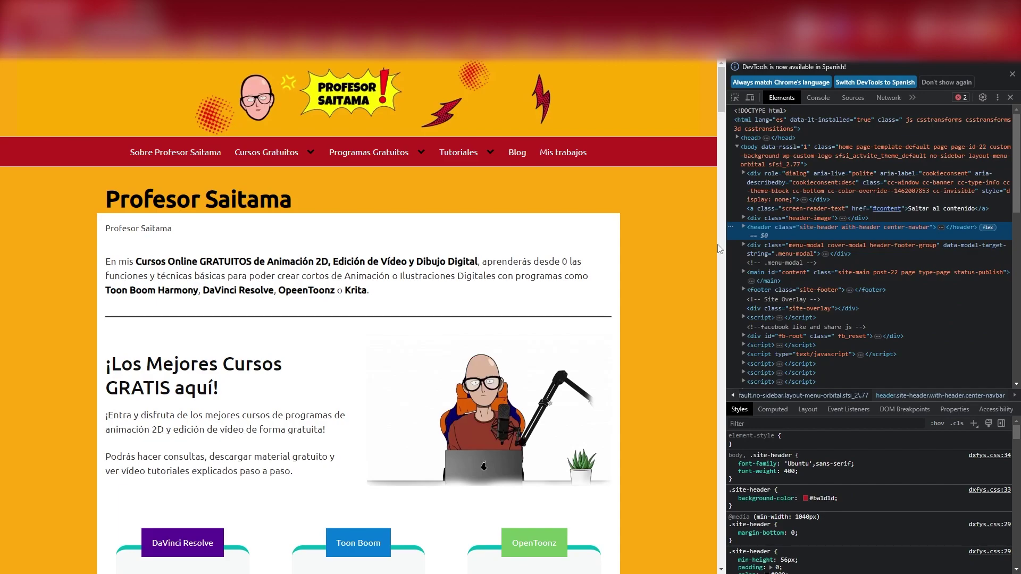
pyautogui.moveTo(786, 499)
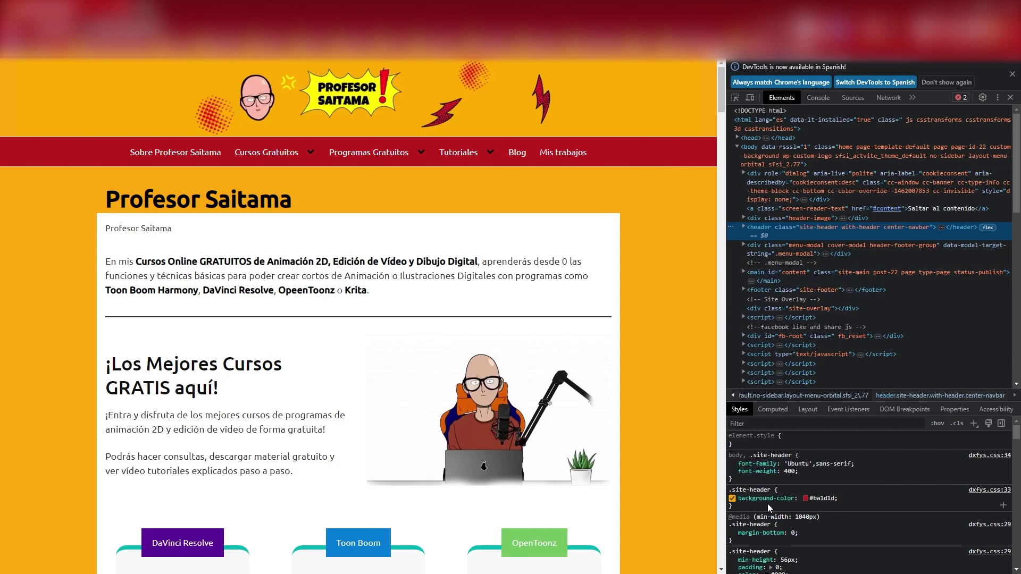
# - Paste the copied header red #ba1d1d into the picker's hex field, then cancel
pyautogui.click(822, 499)
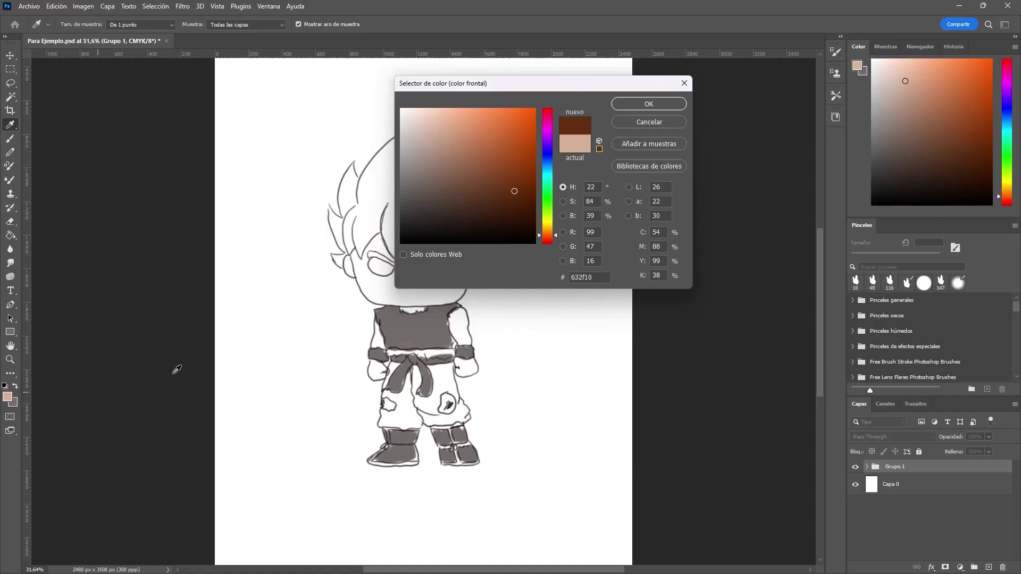
pyautogui.moveTo(605, 278); pyautogui.dragTo(537, 275)
pyautogui.write('#ba1d1d')
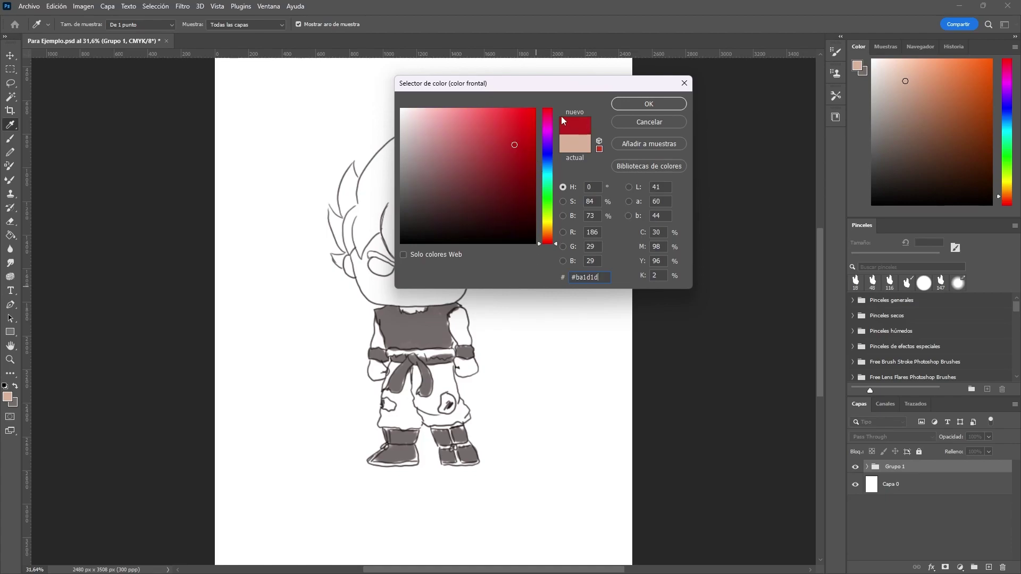
pyautogui.press('Escape')
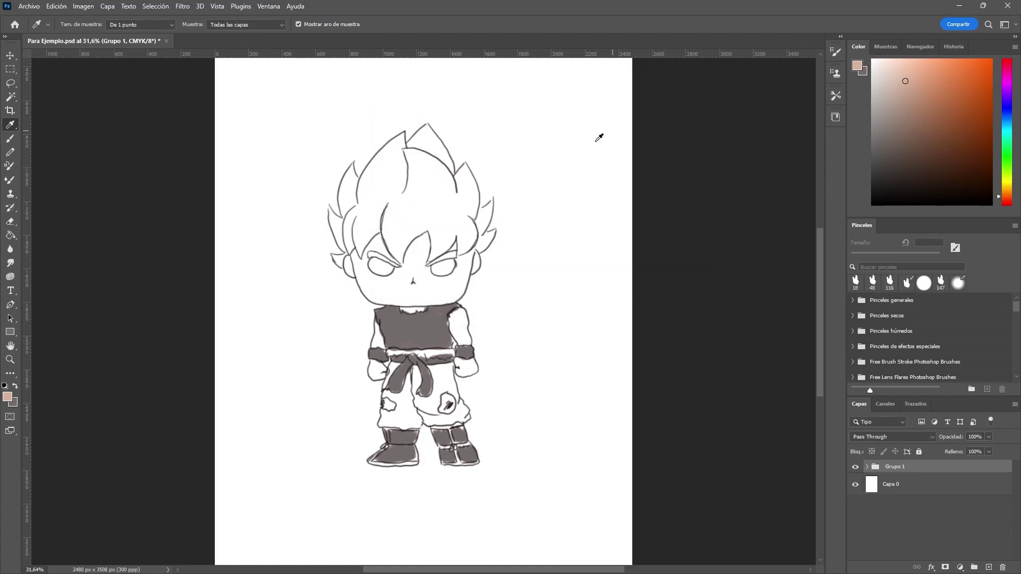